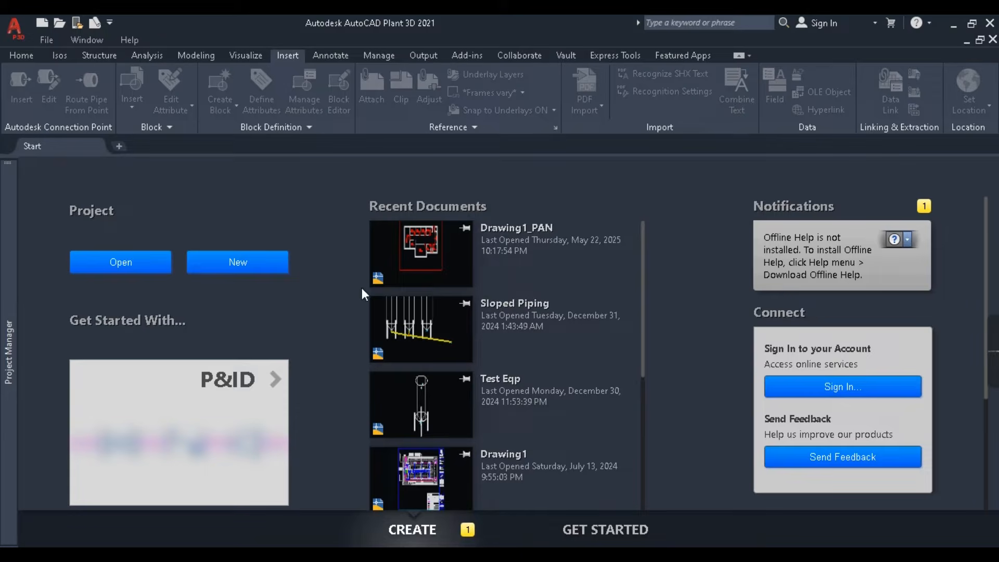
Examine the Tool Test project's source files, orthographic and isometric drawing categories, and the list of available projects
mouse_move(20, 286)
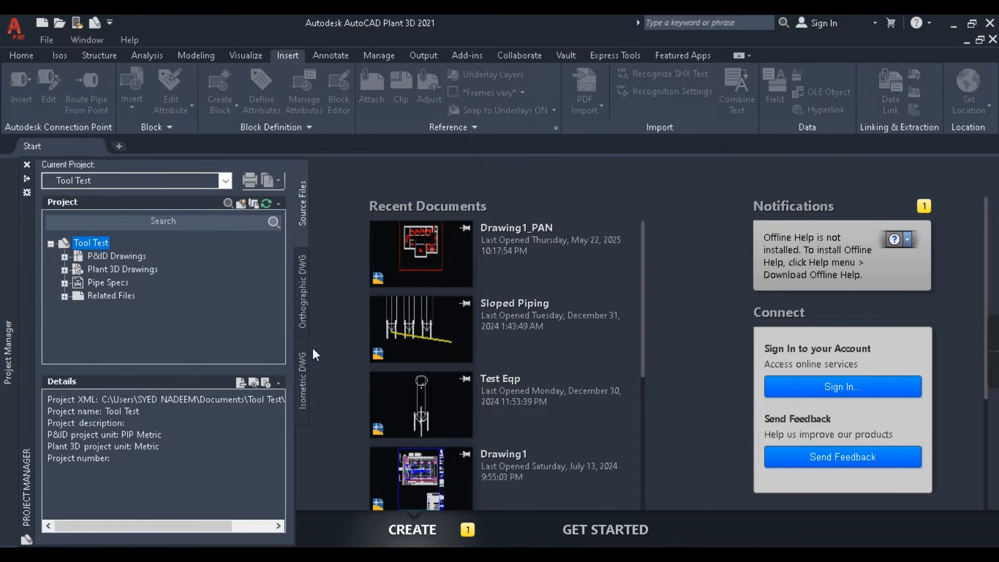
click(296, 371)
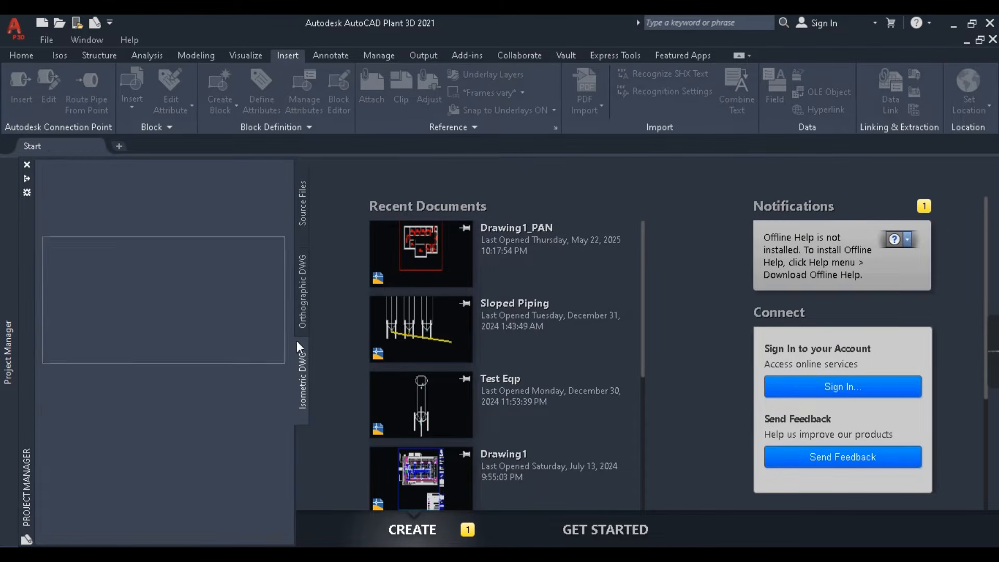
click(306, 296)
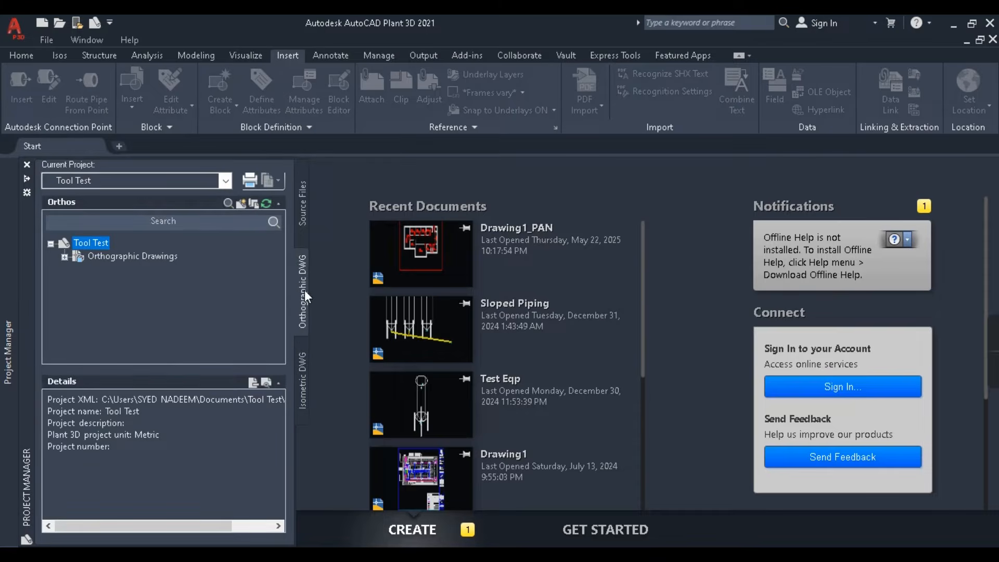
click(304, 209)
click(78, 256)
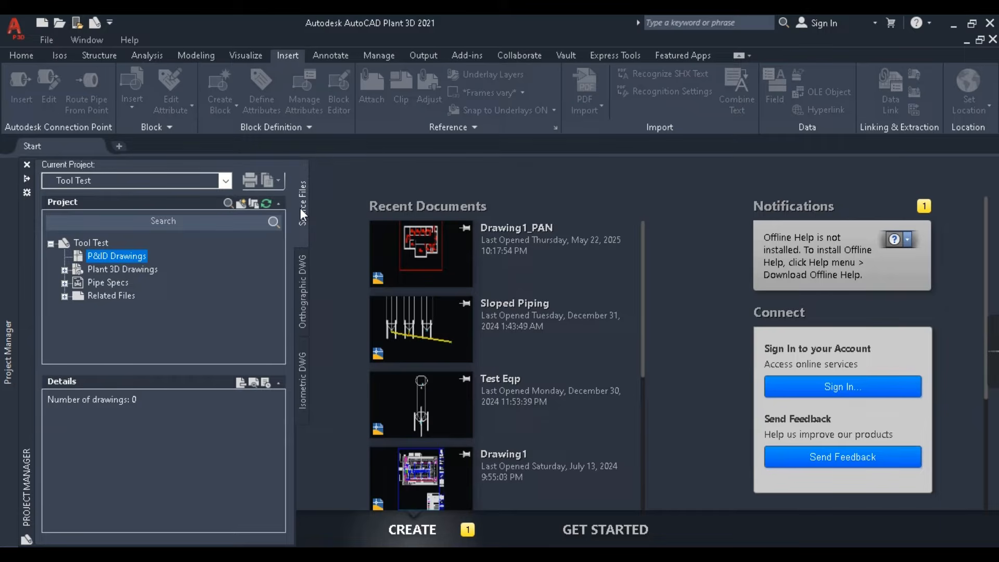
click(225, 181)
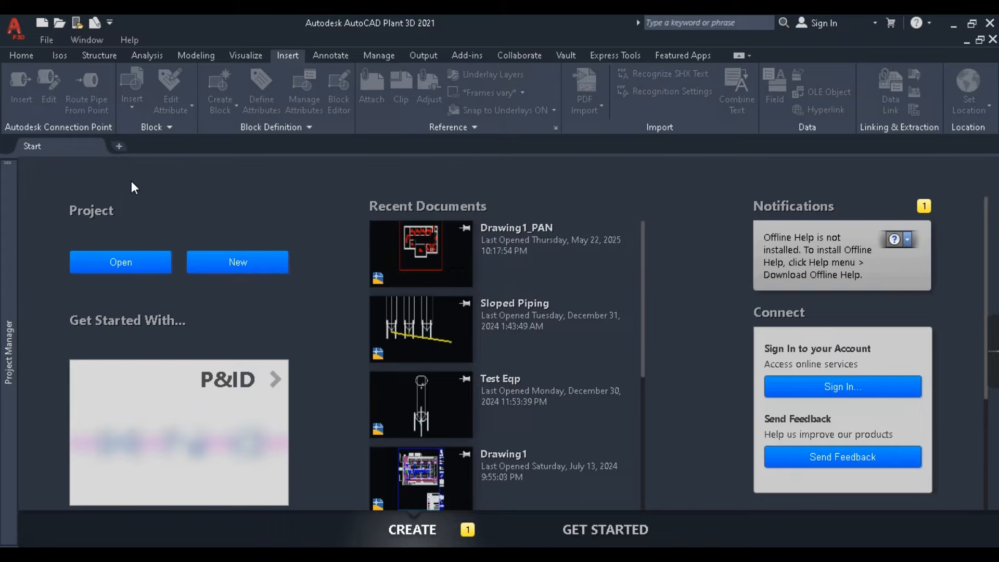
mouse_move(4, 217)
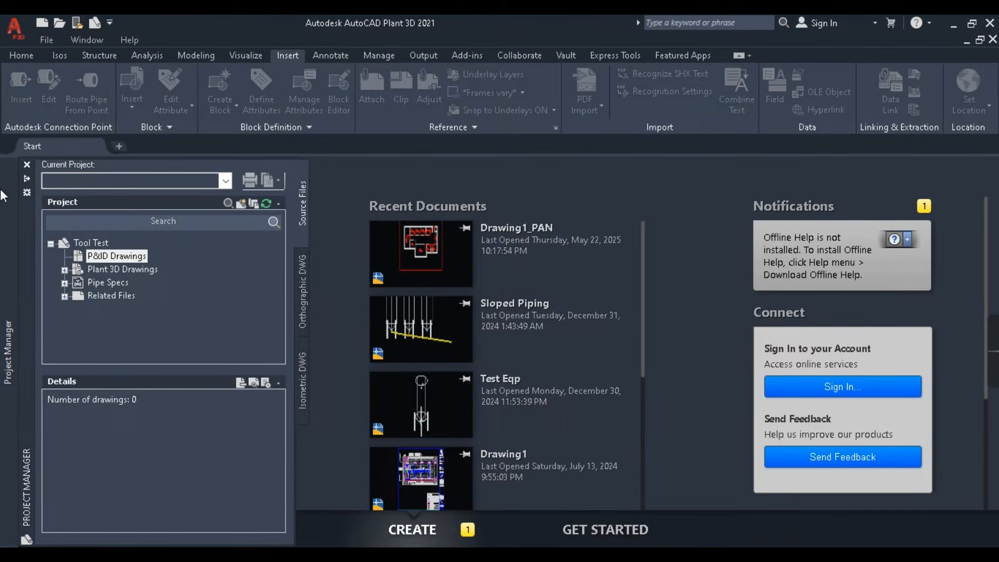
click(152, 184)
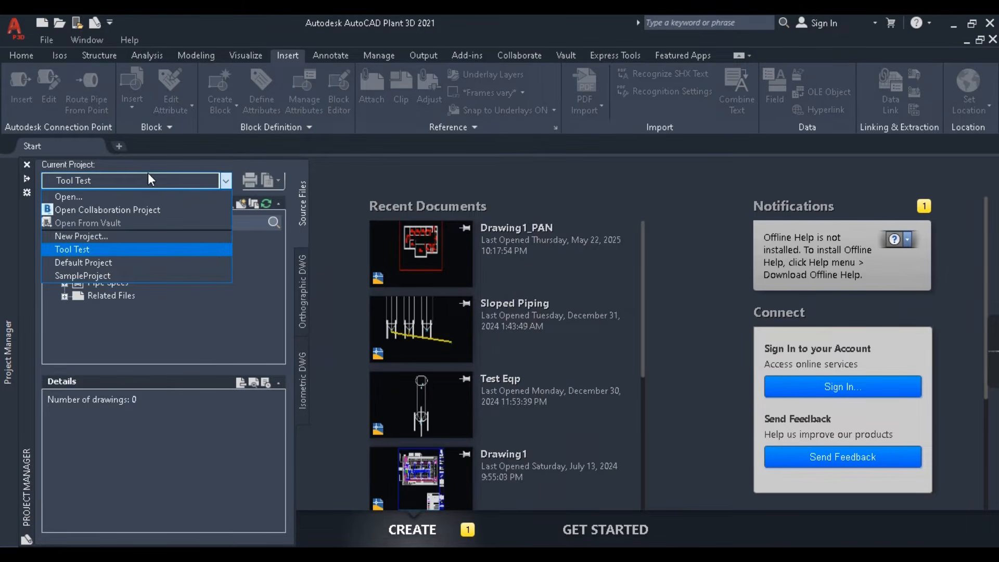
click(193, 163)
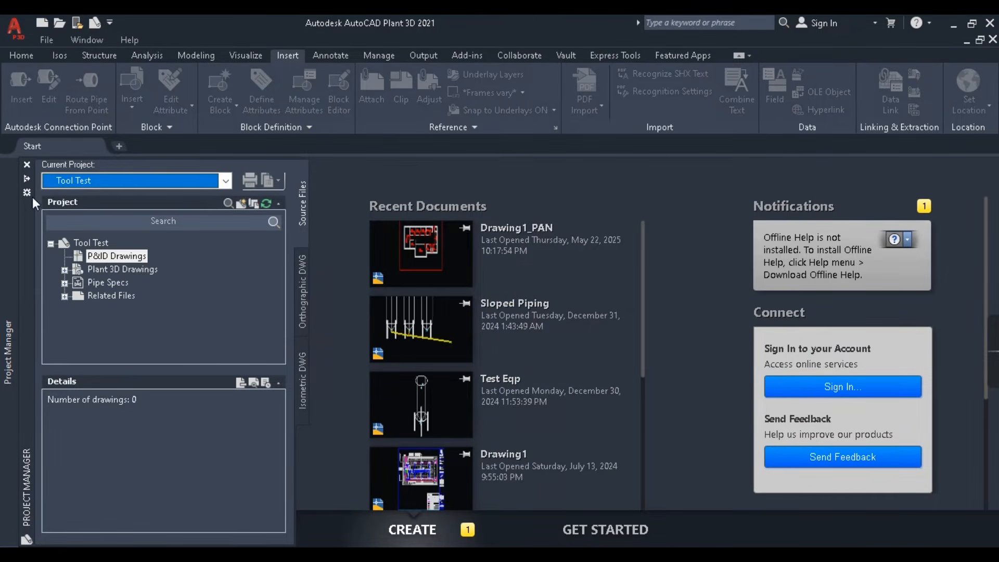
Start a new project in the Project Setup Wizard, name it Project_E2E and leave its description empty
click(77, 183)
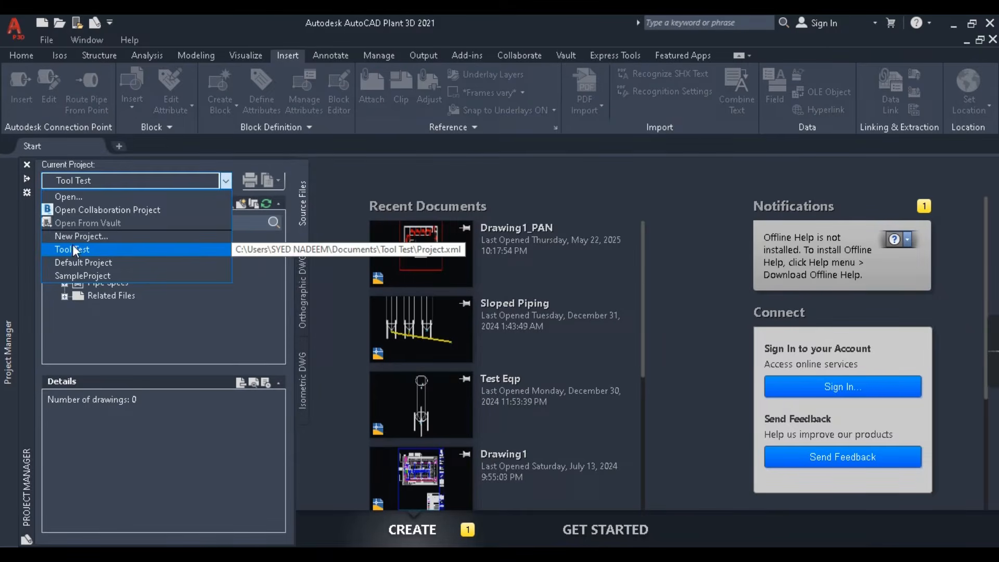
click(92, 238)
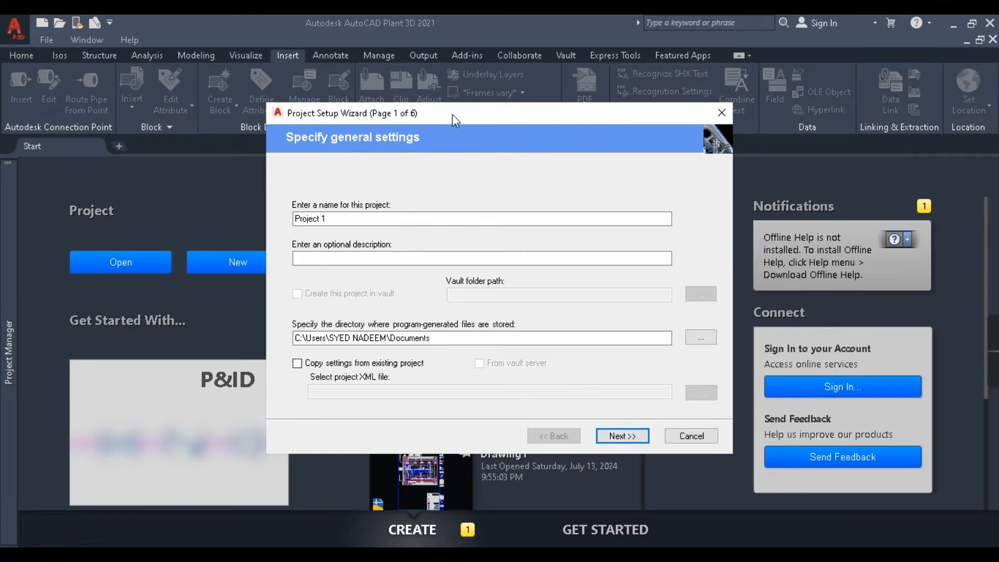
drag(451, 114, 446, 111)
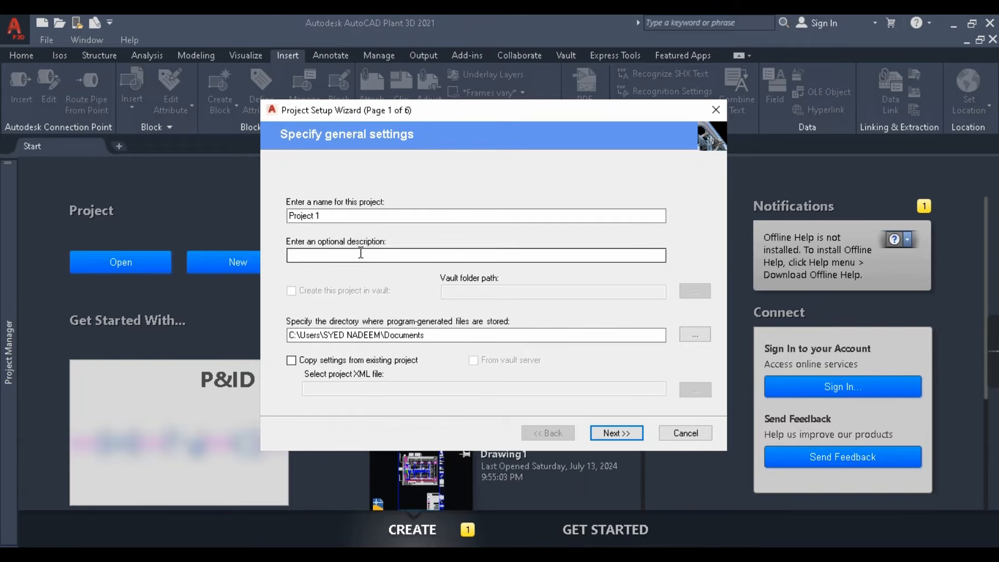
drag(345, 217, 231, 217)
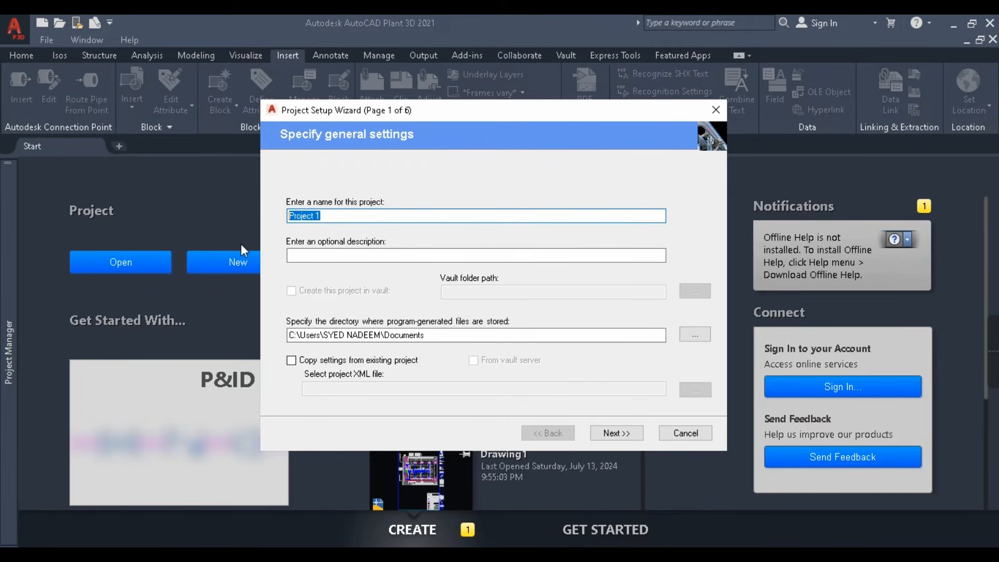
text(Project_E2E)
click(383, 254)
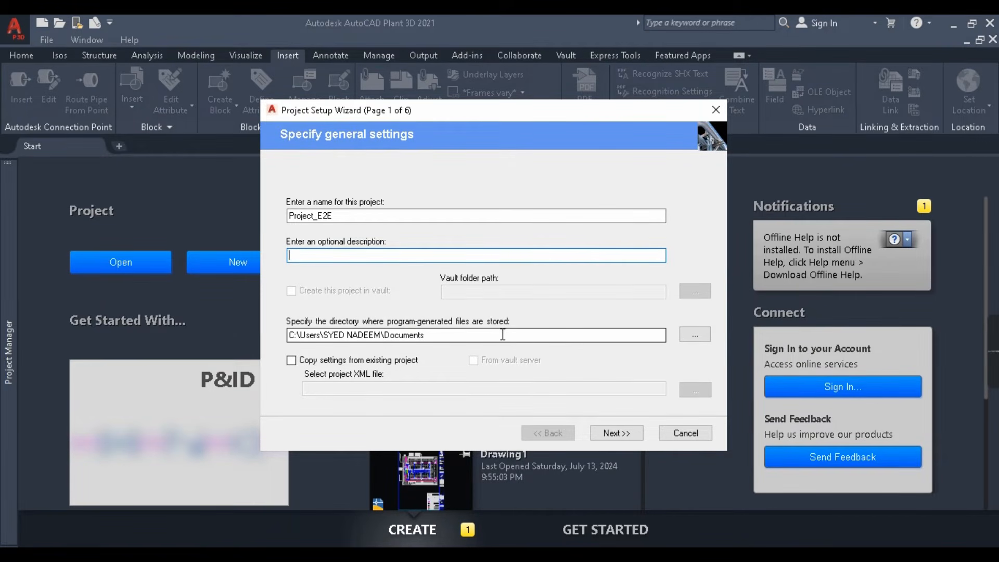
drag(445, 335, 285, 335)
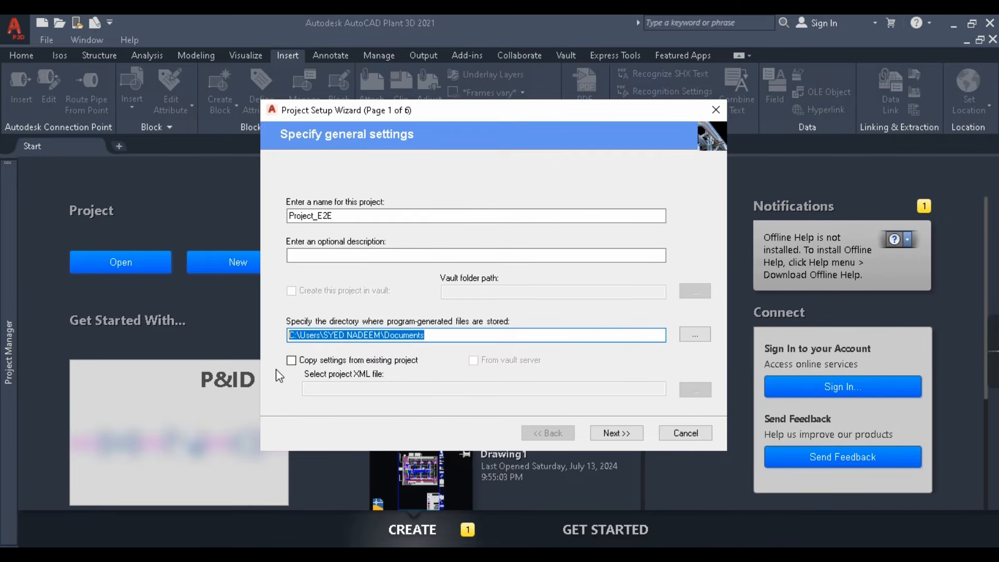
click(291, 360)
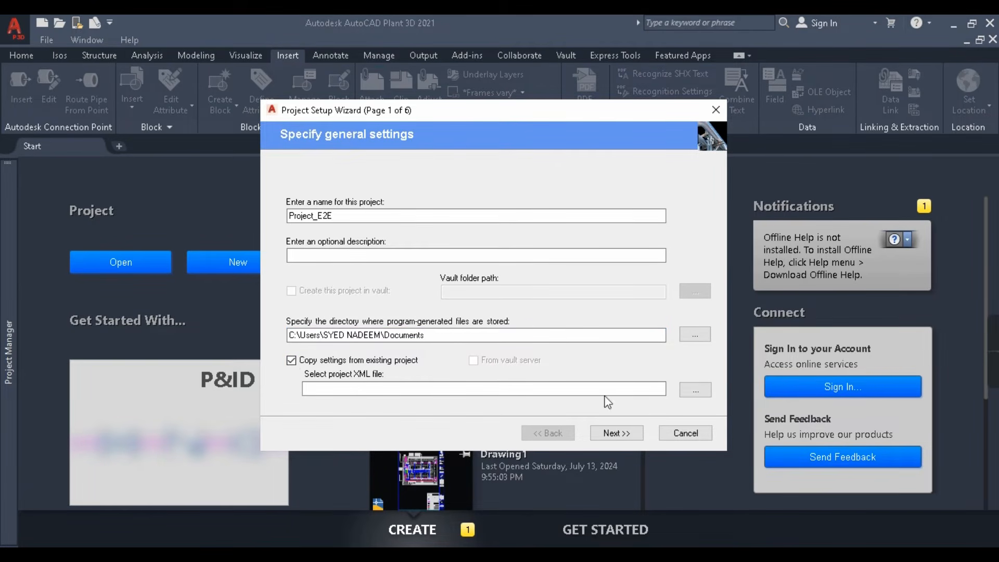
click(686, 392)
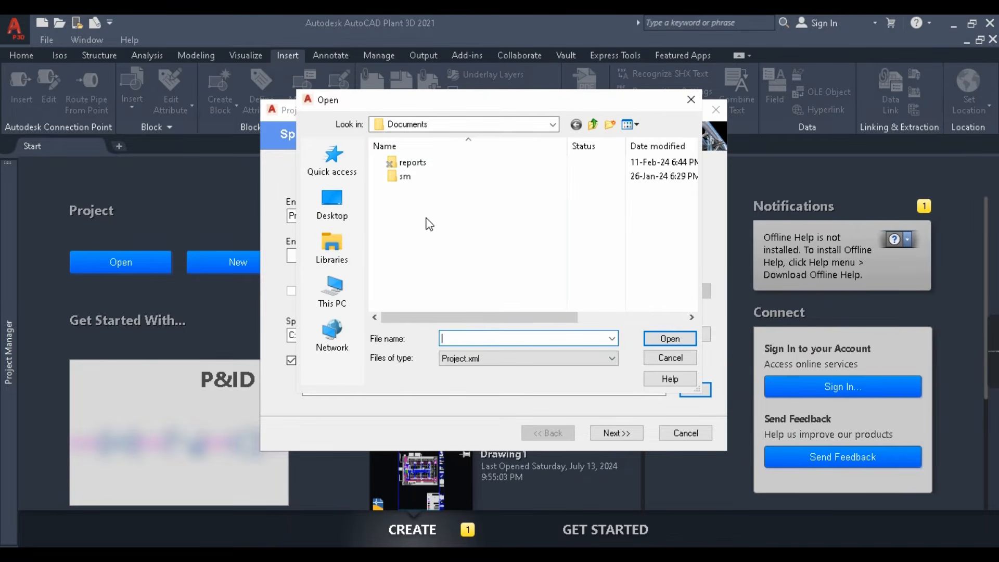
click(670, 361)
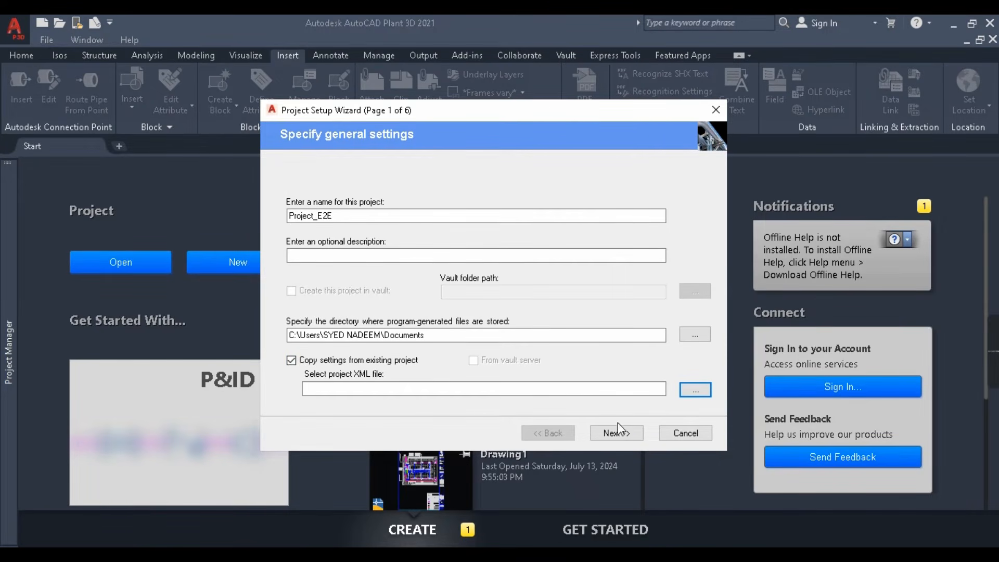
click(291, 360)
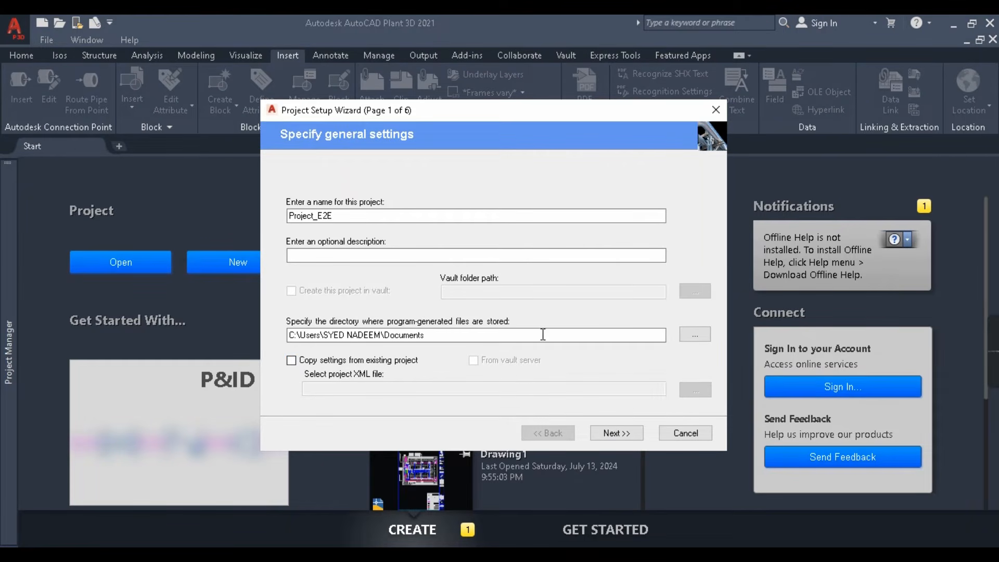
Keep the default project directory and set the base unit for project drawings to Metric
click(616, 435)
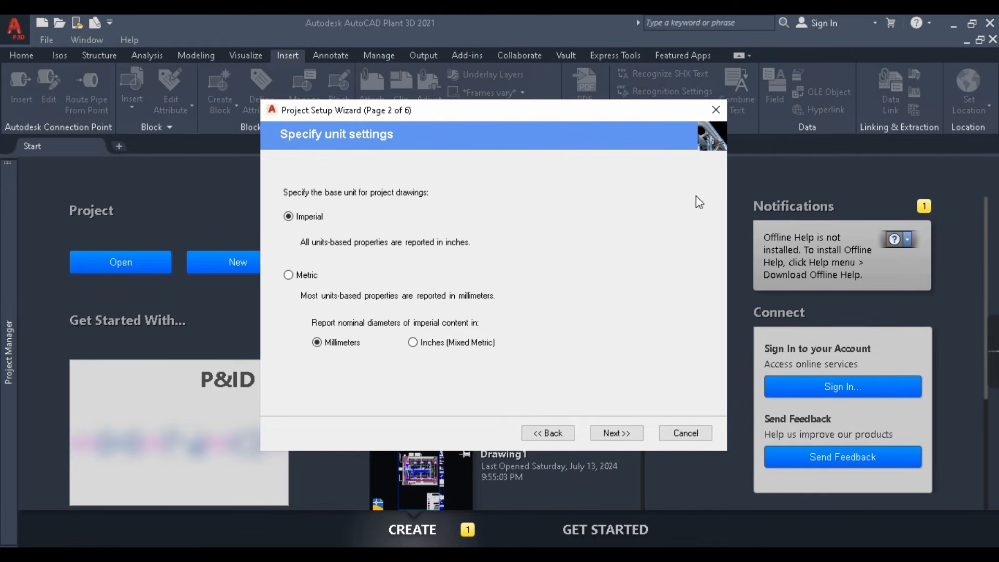
click(288, 277)
click(608, 435)
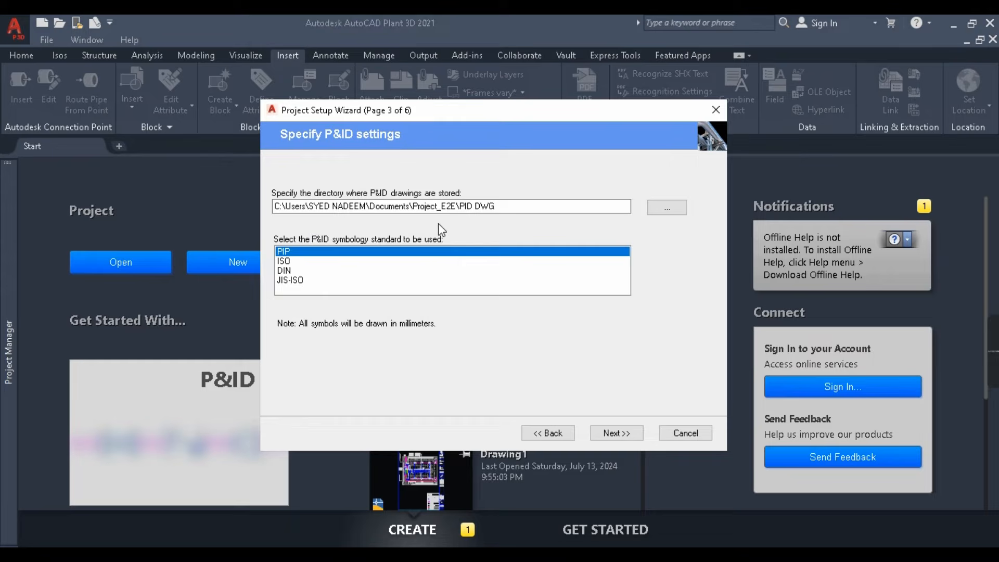
Keep the default P&ID drawing directory and choose PIP as the P&ID symbology standard
click(330, 207)
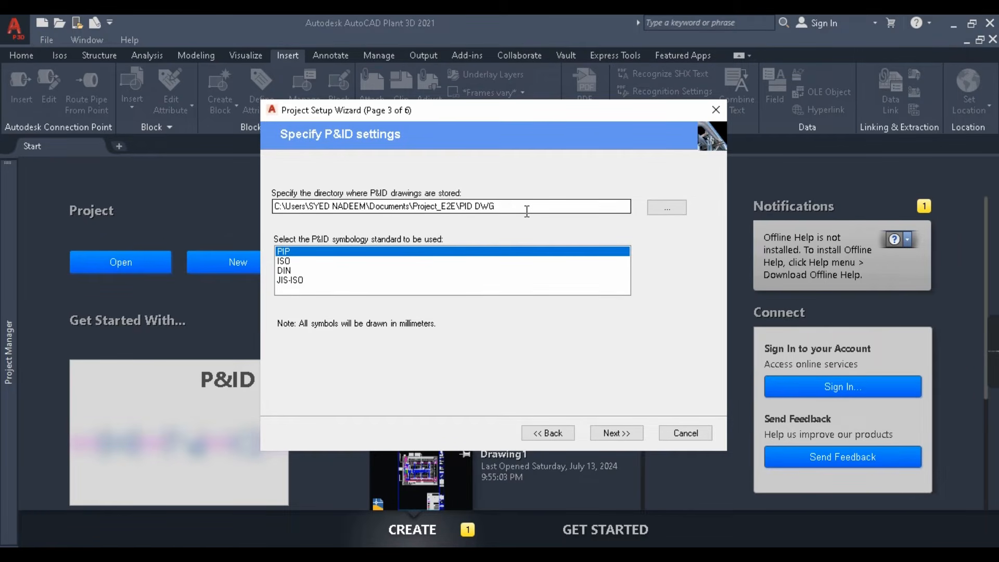
drag(501, 212, 268, 233)
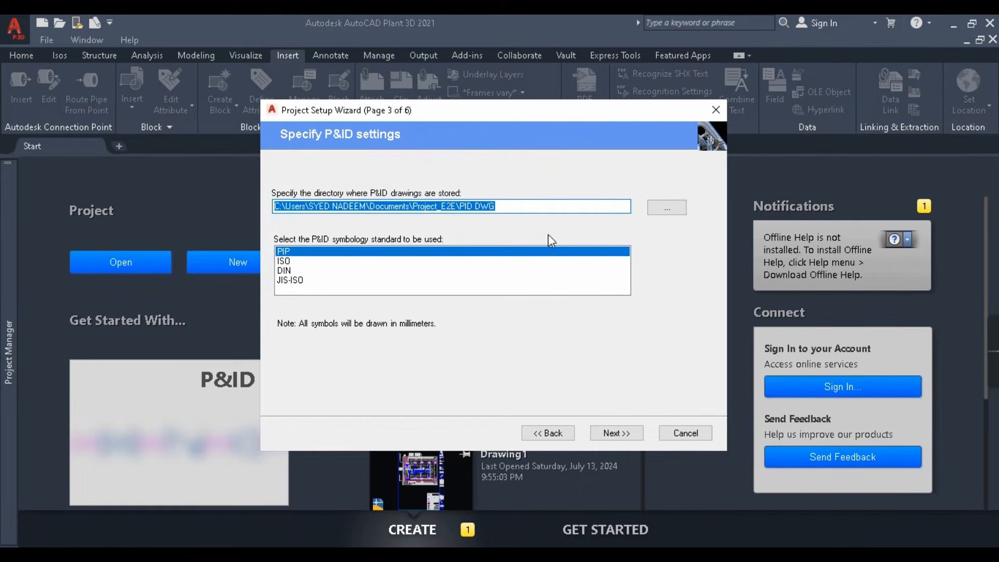
click(430, 208)
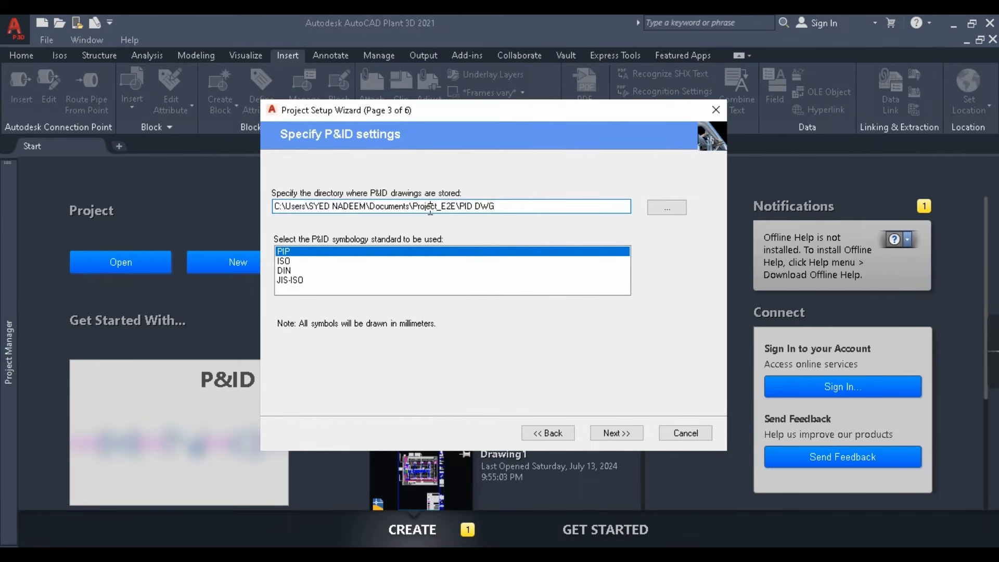
drag(422, 208, 504, 211)
click(508, 206)
click(286, 260)
click(288, 271)
click(288, 280)
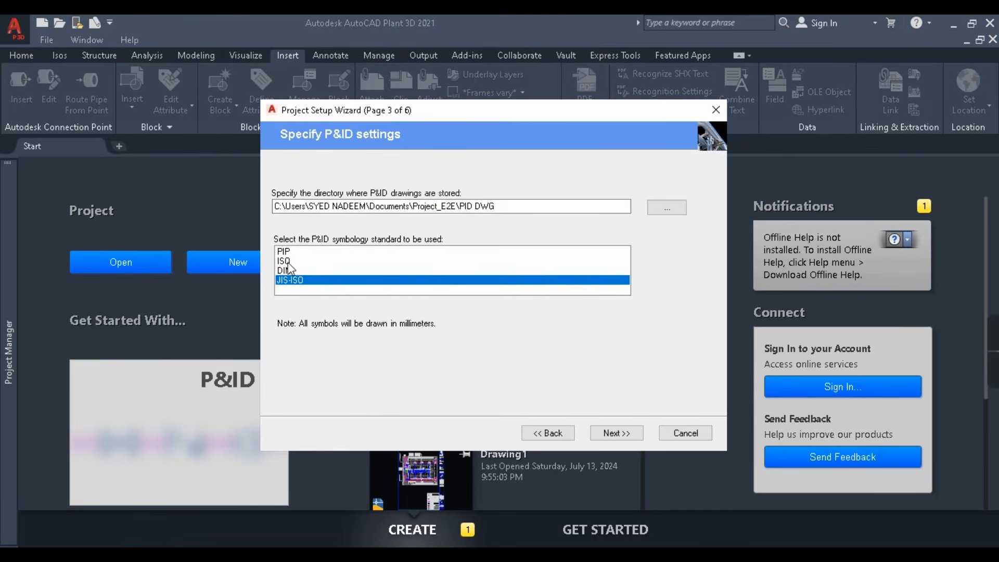
click(302, 252)
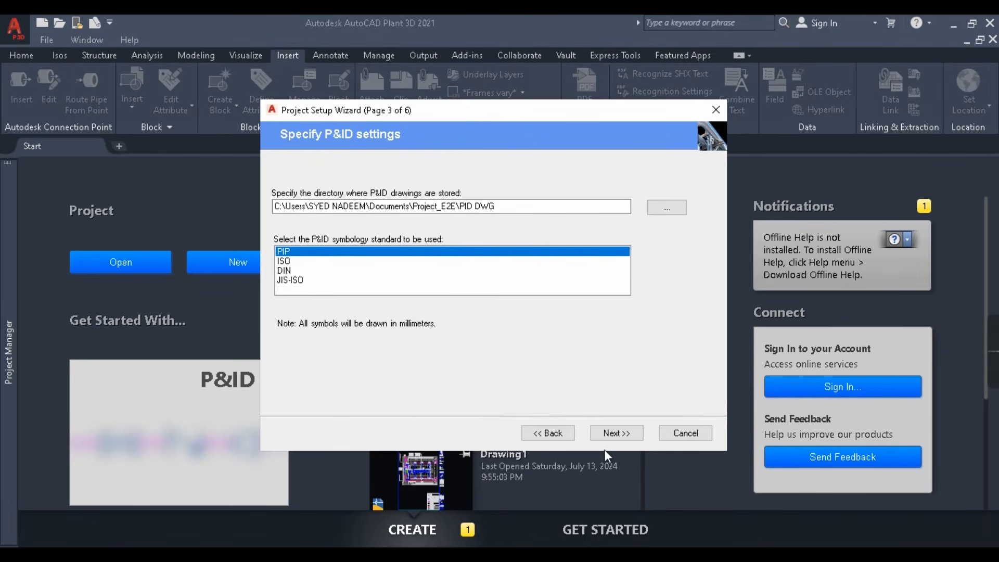
click(624, 434)
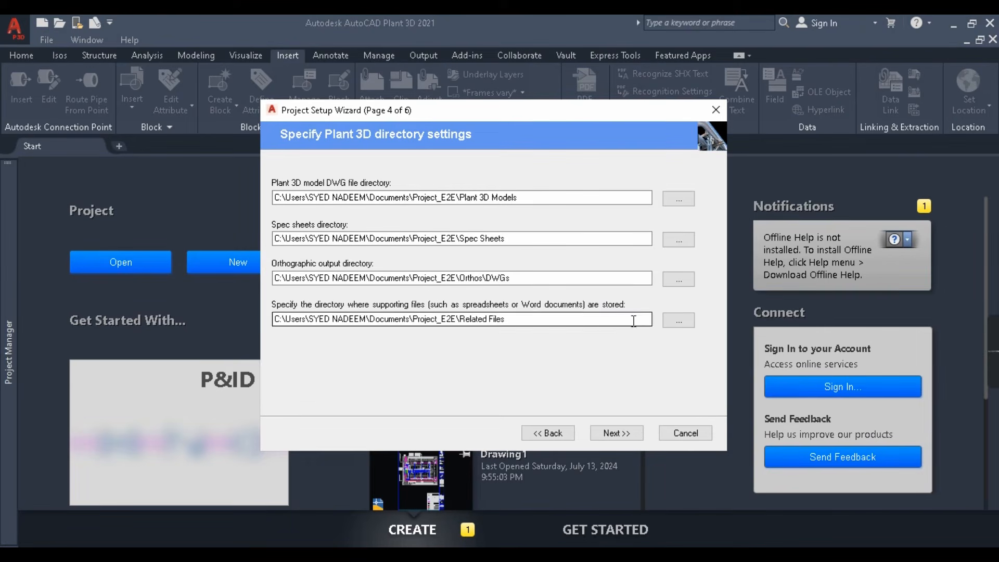
Accept the default Plant 3D directories and the single-user SQLite local database, and finish creating the project
click(620, 434)
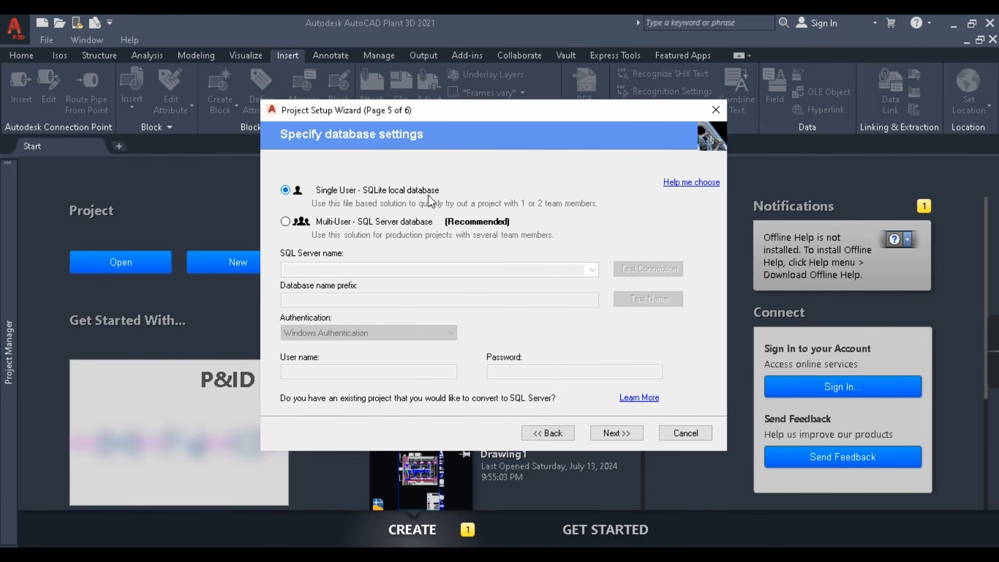
click(613, 433)
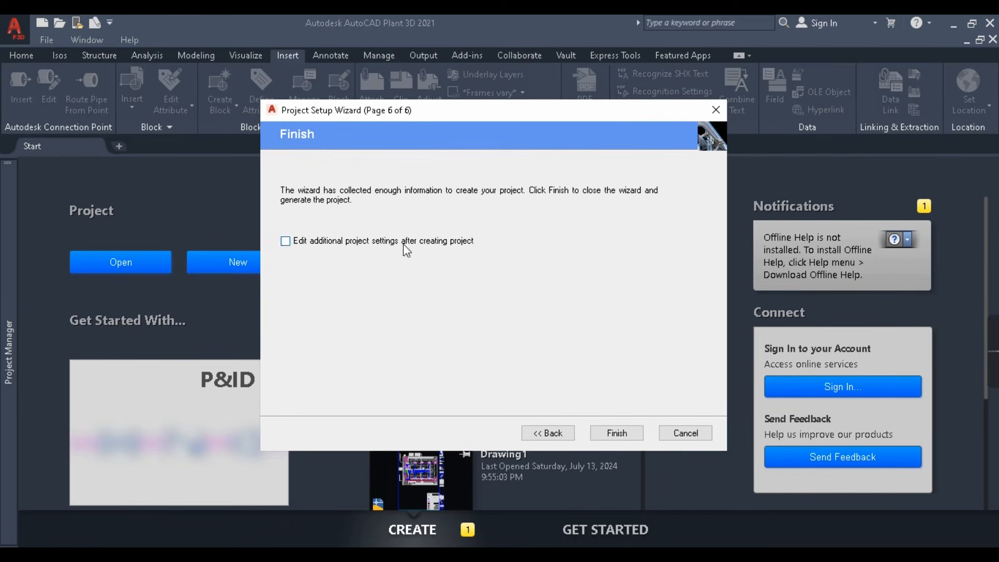
click(615, 435)
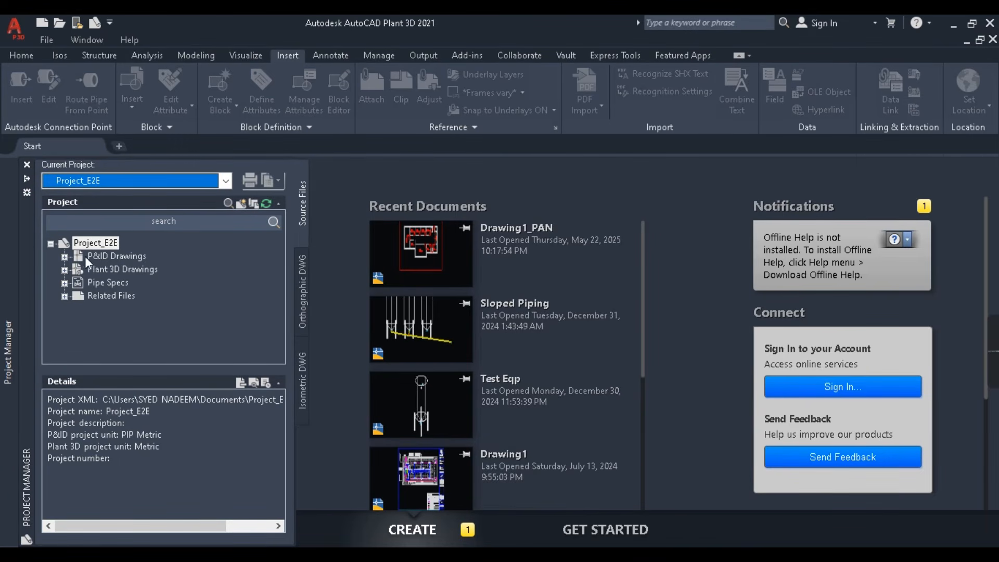
Examine the new project's P&ID, Plant 3D, pipe spec and related file categories, plus its orthographic and isometric drawings
click(124, 257)
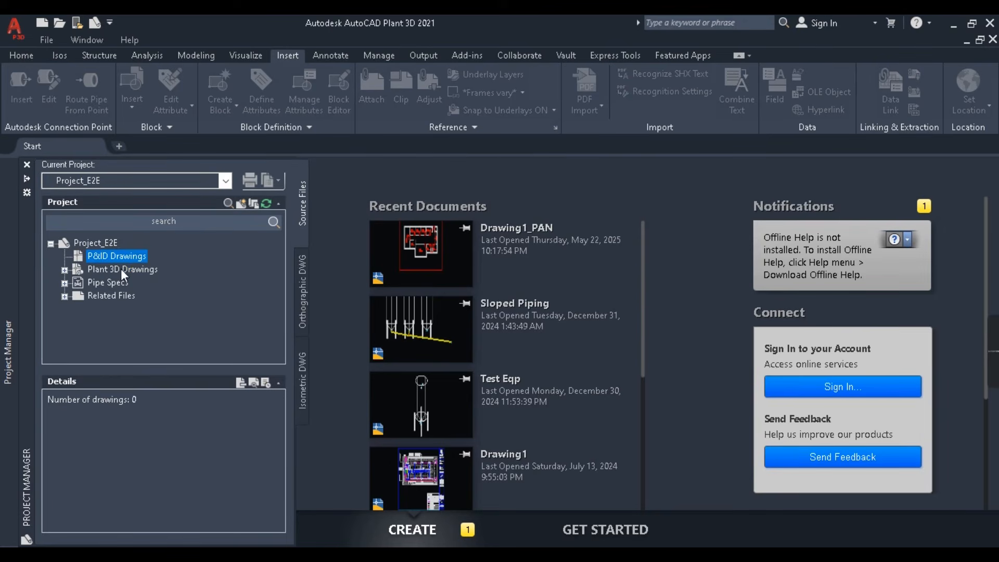
click(117, 272)
click(121, 283)
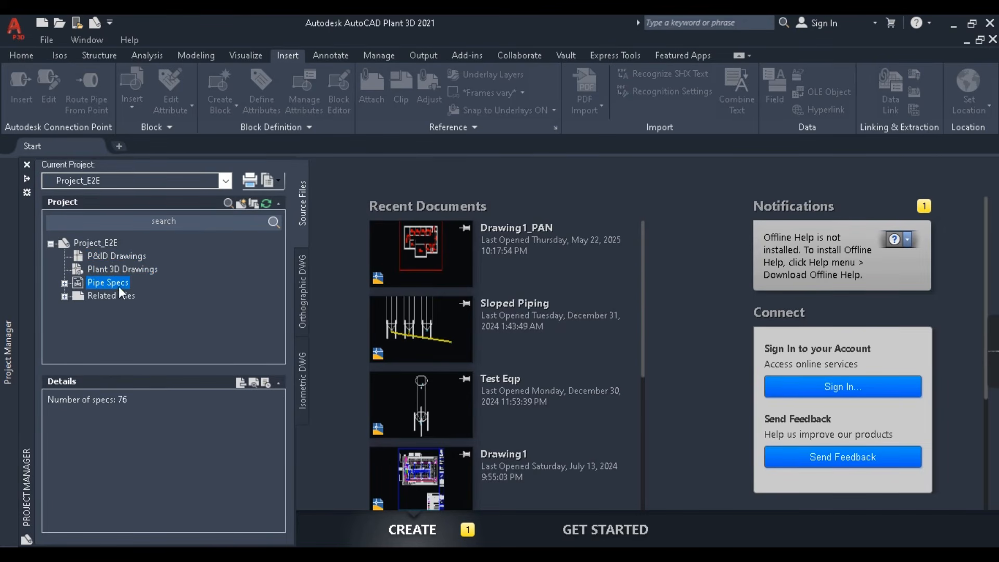
click(71, 300)
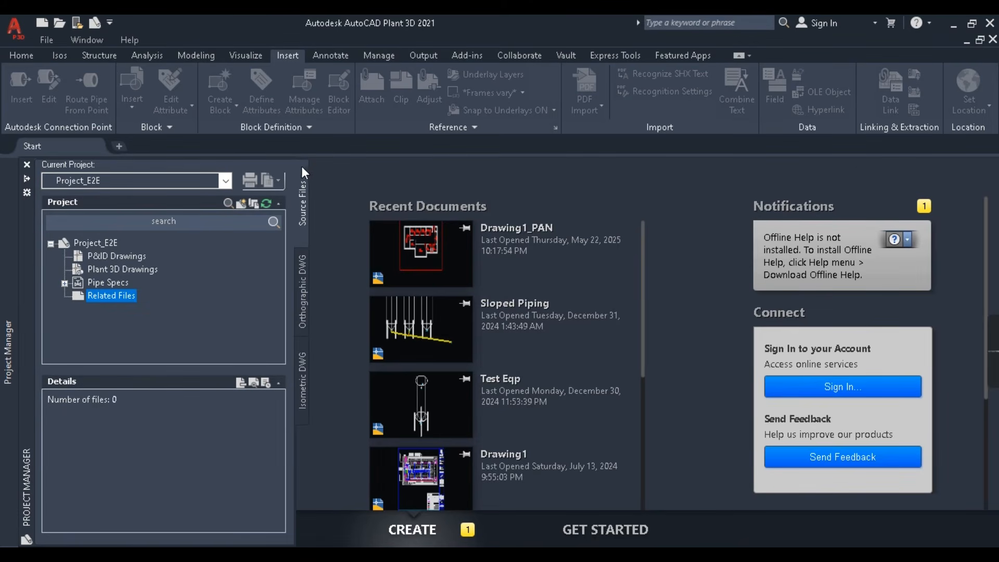
click(305, 289)
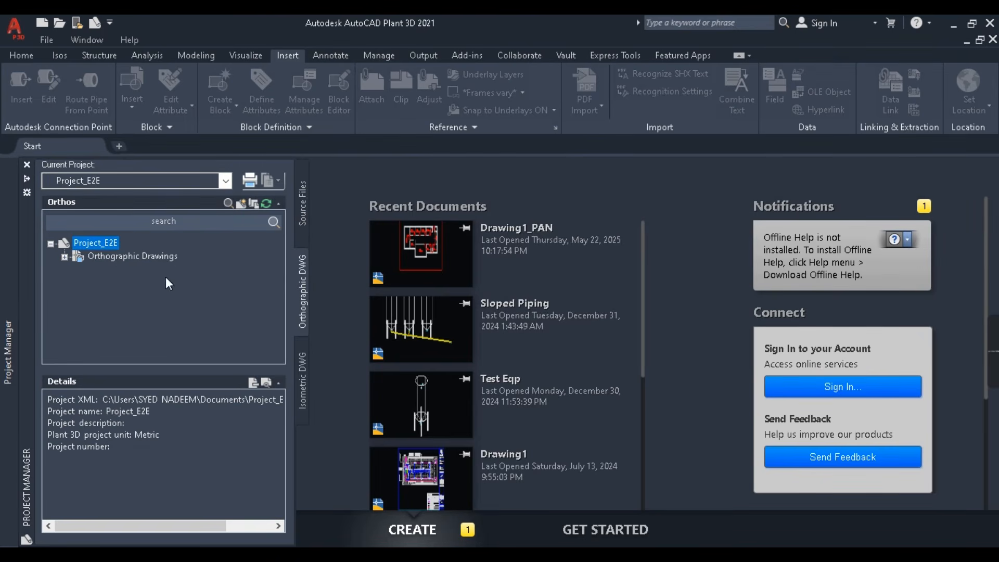
click(63, 258)
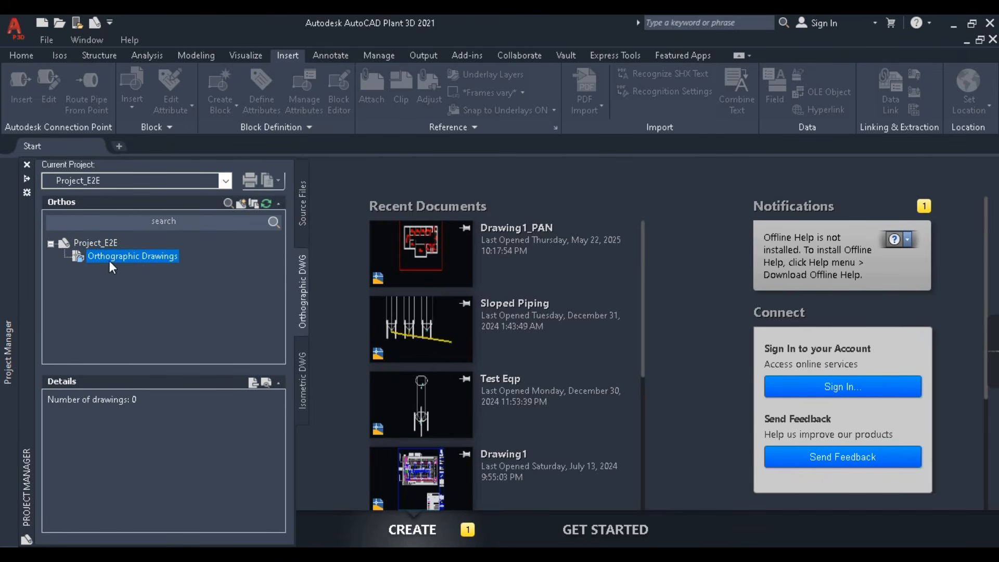
click(302, 383)
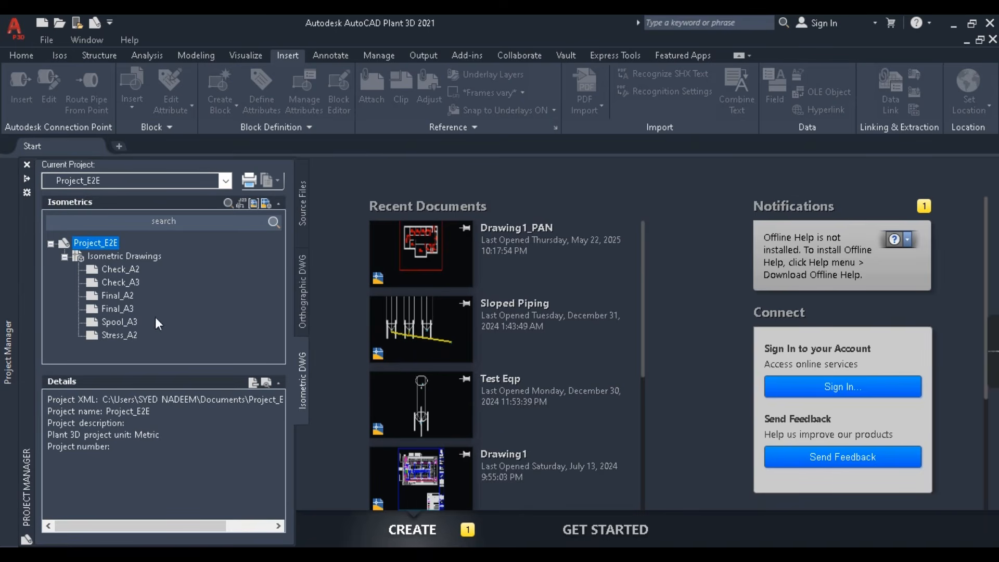
Create a new Plant 3D drawing named Sample.dwg in the project with the default Plant 3D ISO template
click(302, 216)
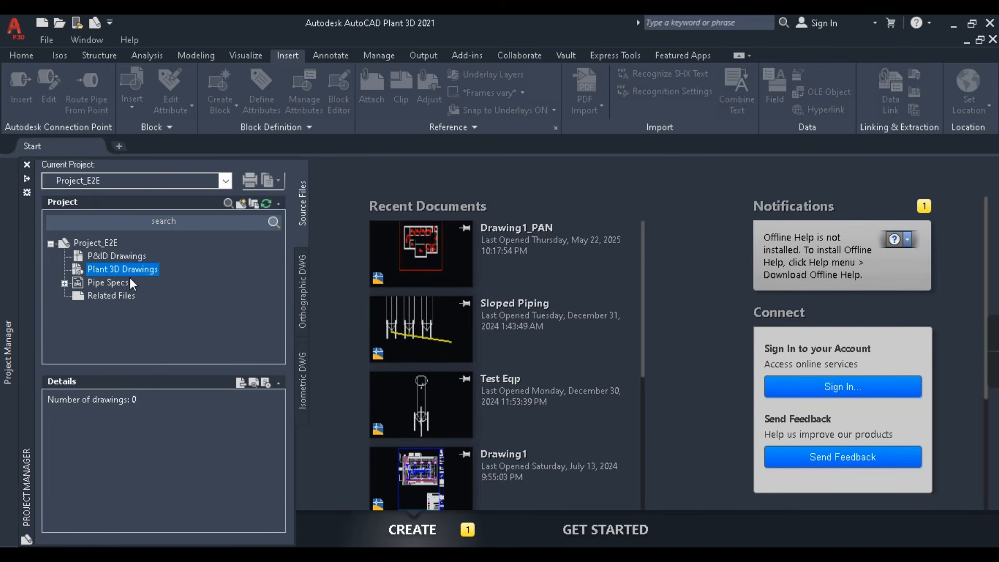
right_click(107, 275)
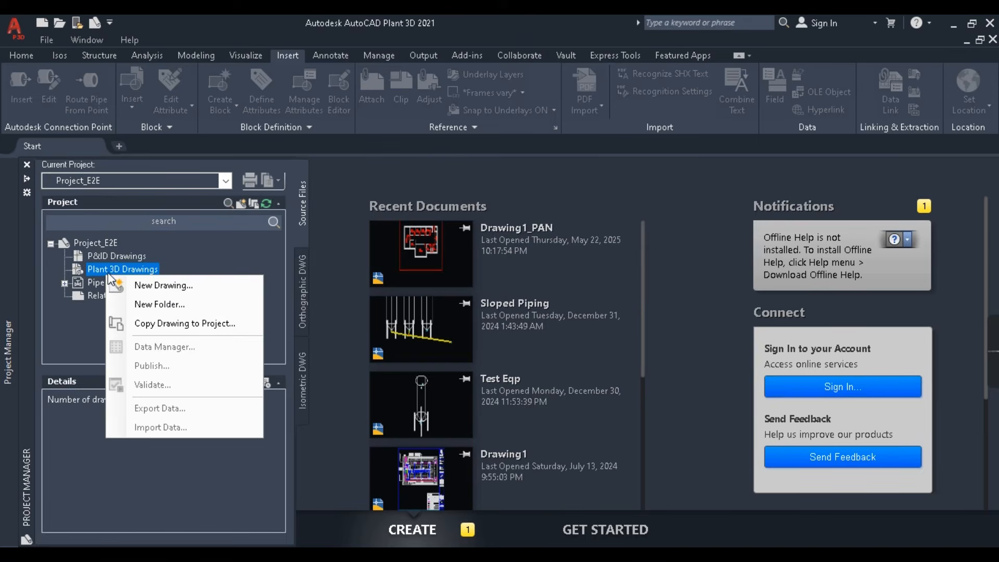
click(166, 287)
text(Sample.dwg)
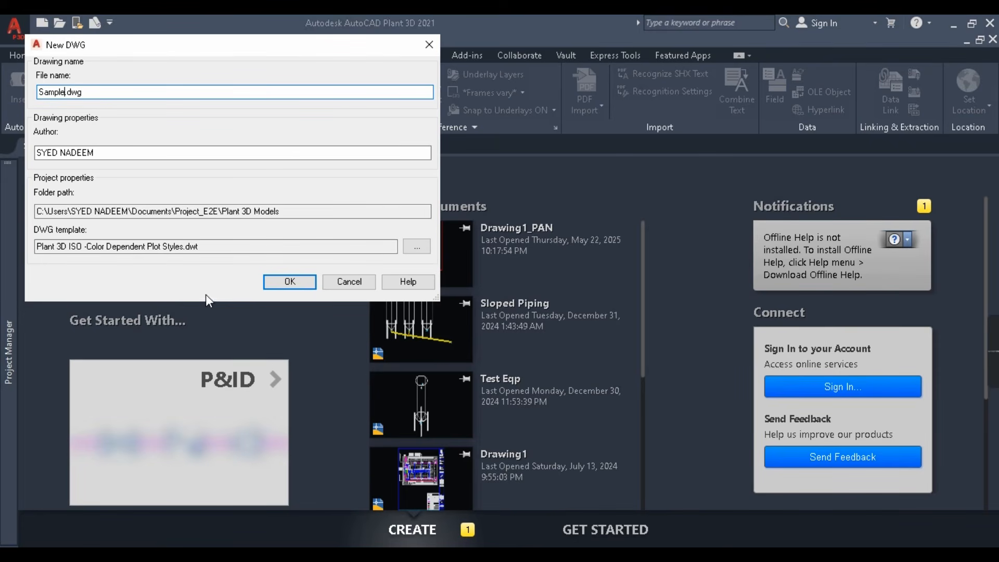
click(300, 281)
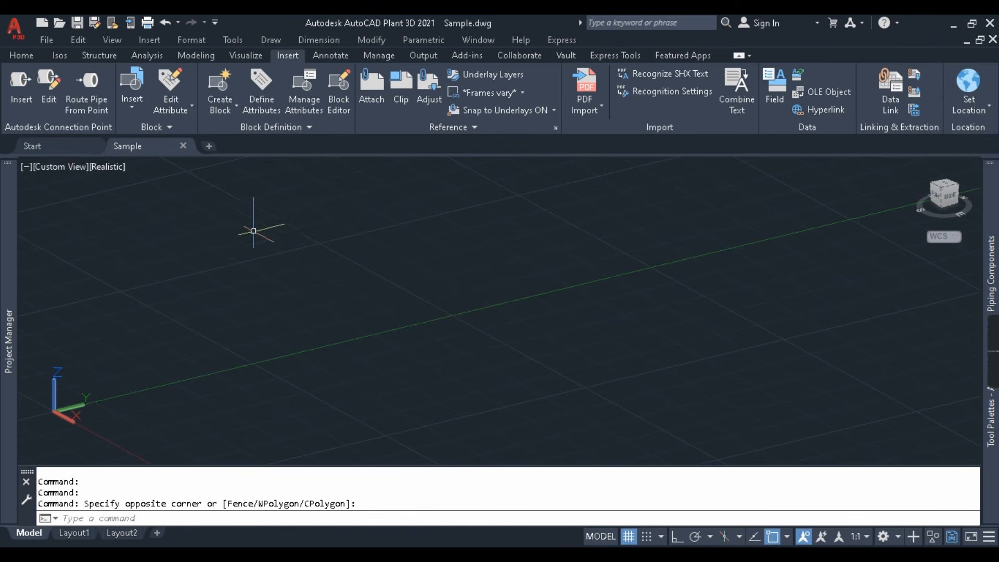
Examine the Plant 3D drawings folder and its options, the project commands, and the project's orthographic and isometric drawing lists
mouse_move(4, 275)
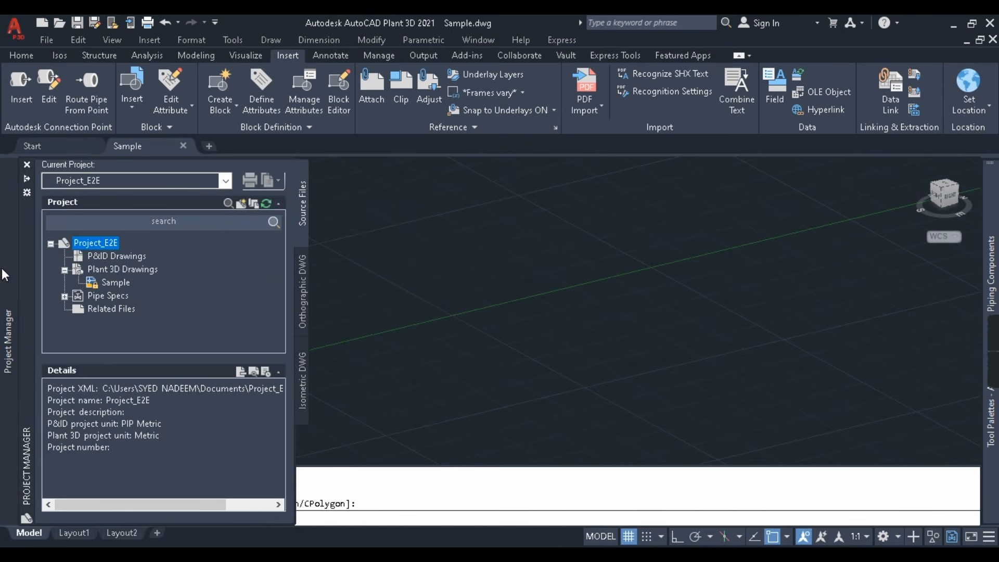
right_click(119, 270)
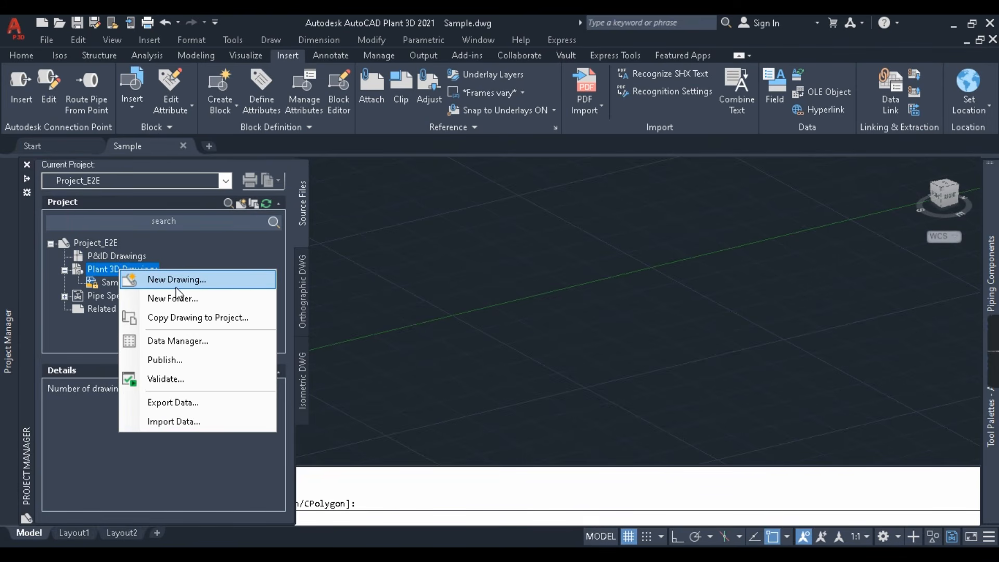
click(165, 298)
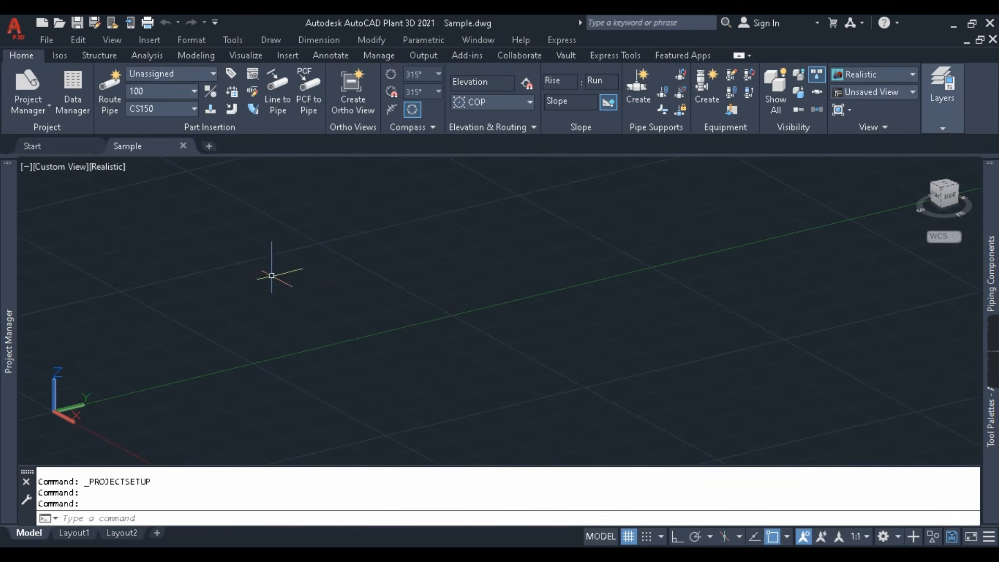
click(32, 110)
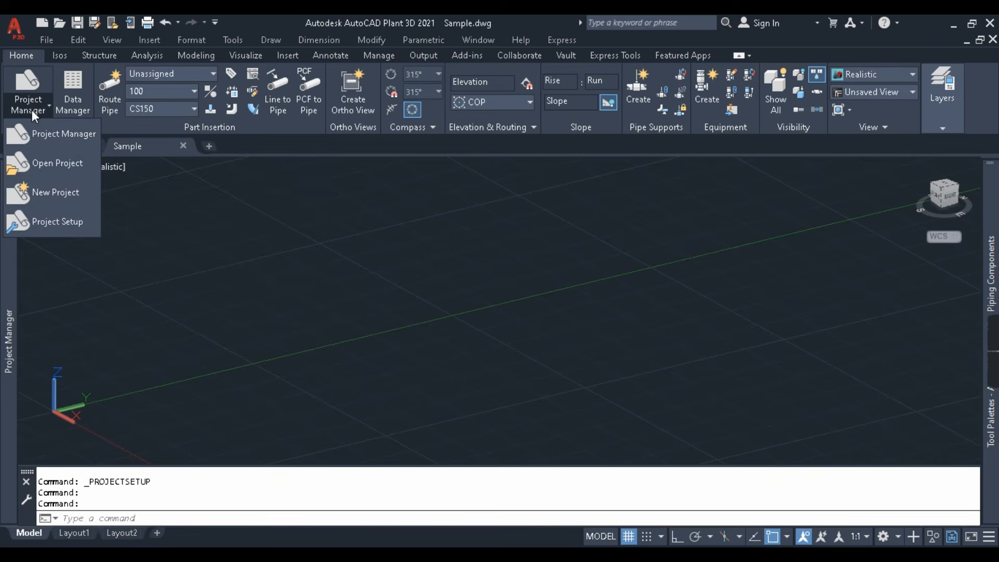
click(248, 409)
mouse_move(5, 288)
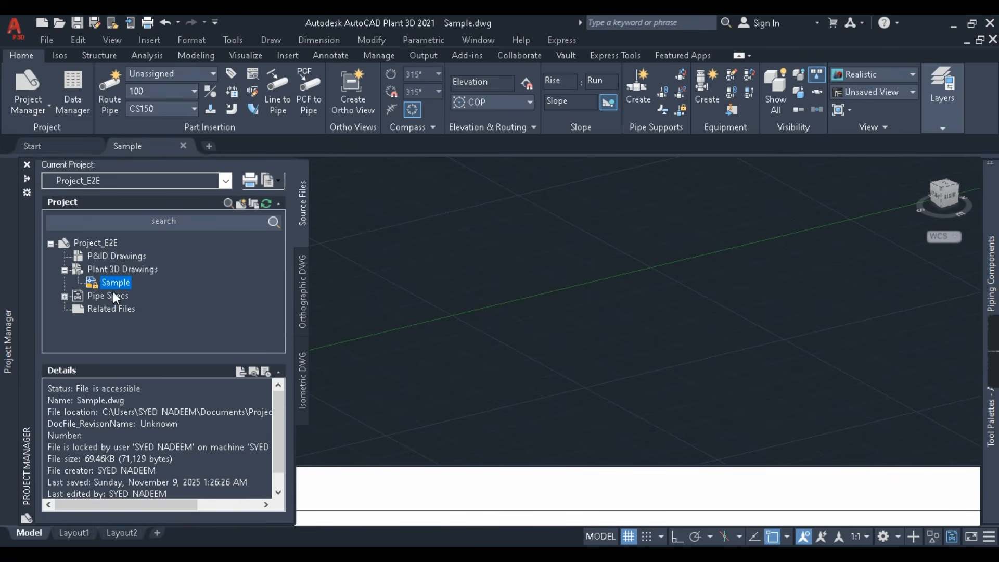
click(301, 267)
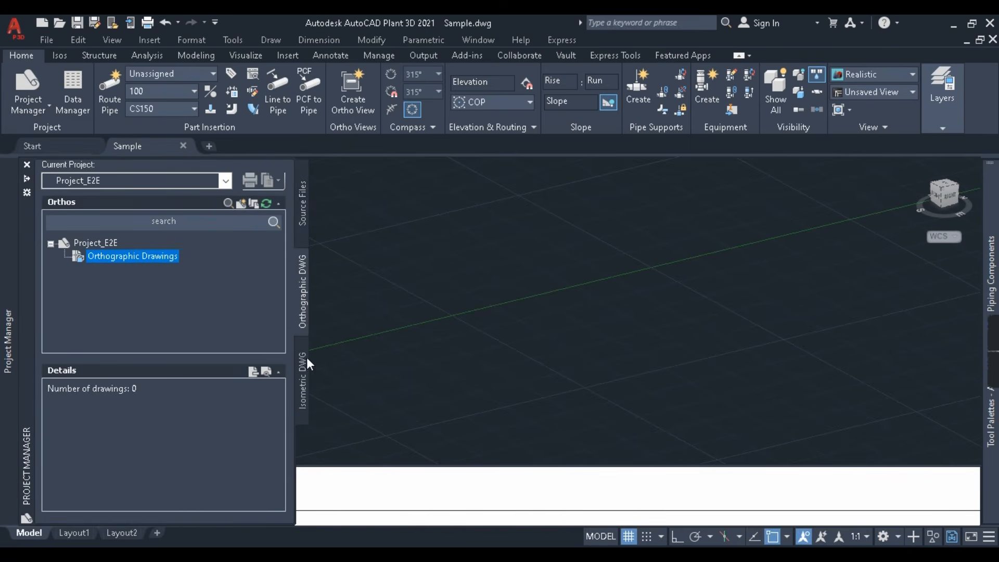
click(307, 362)
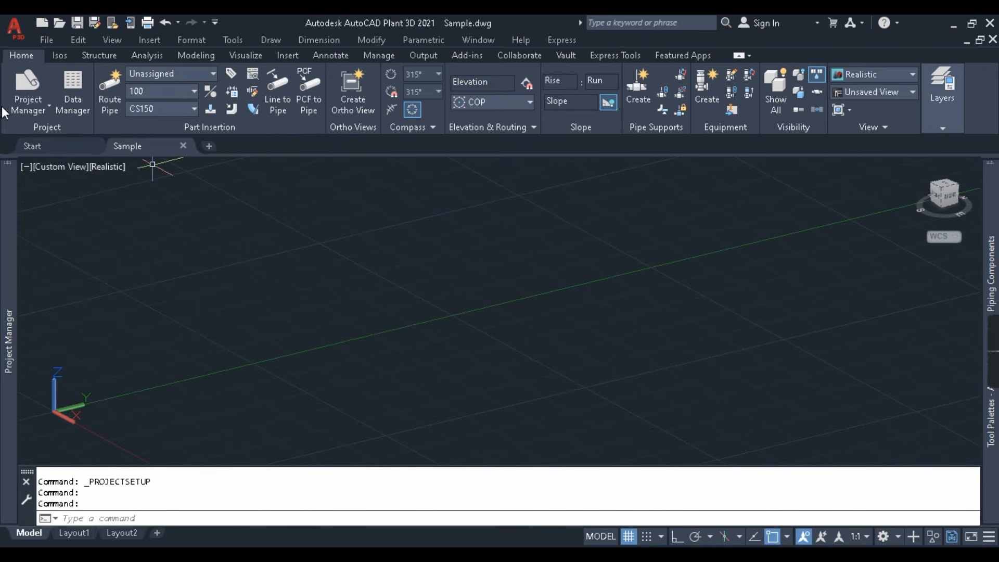
Open the Project Setup and examine its settings categories and the project paths under General Settings
click(30, 104)
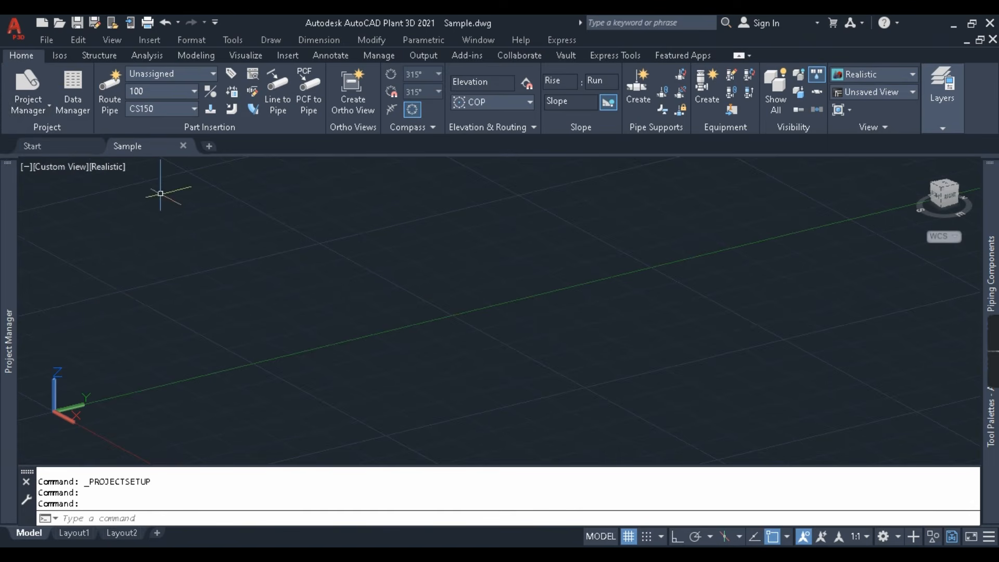
click(45, 117)
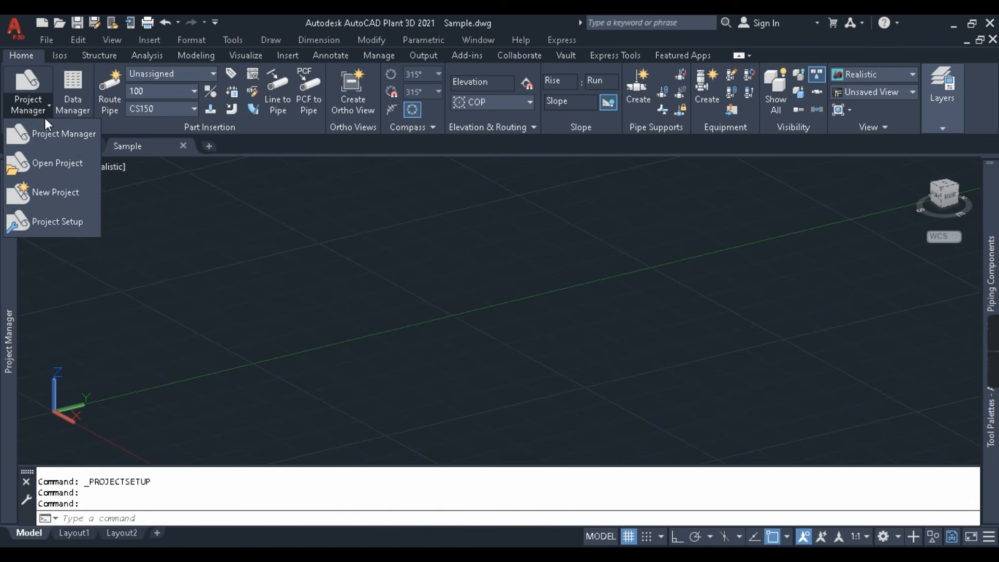
click(52, 222)
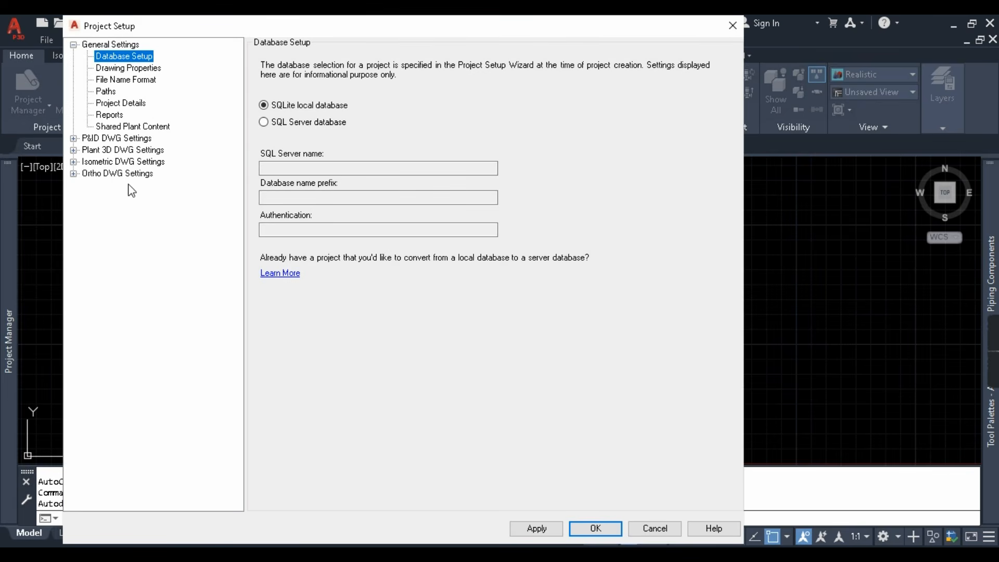
click(73, 45)
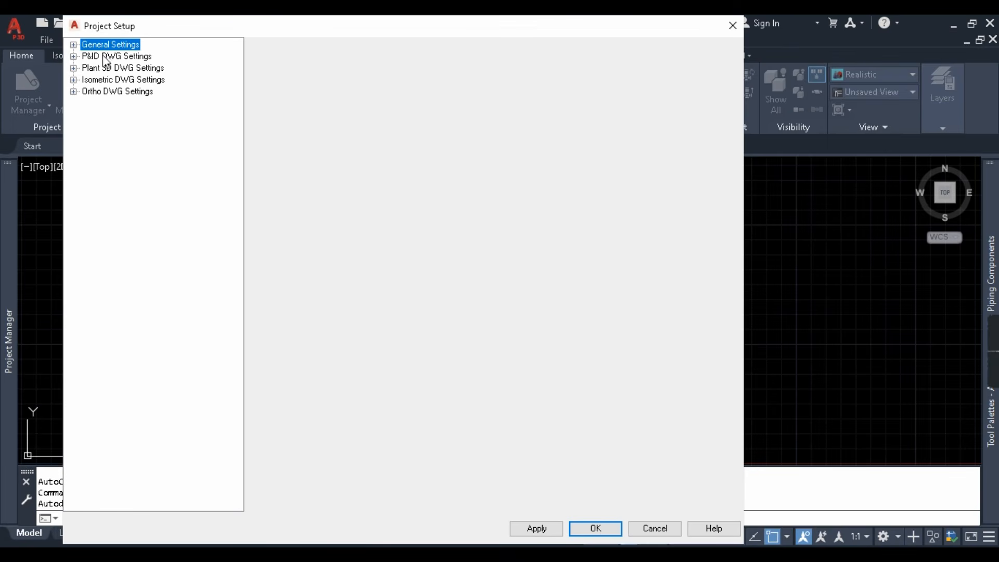
click(74, 44)
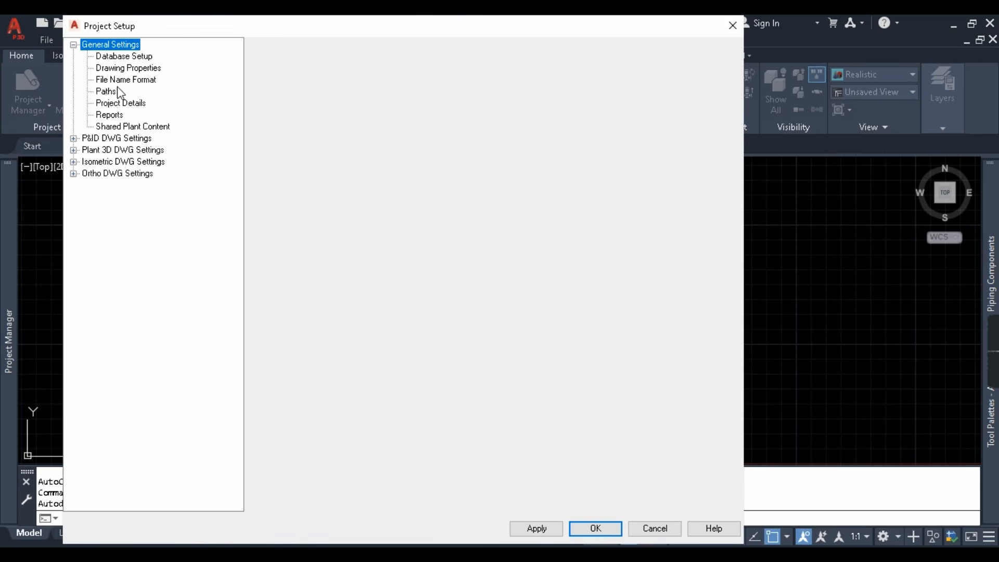
click(106, 92)
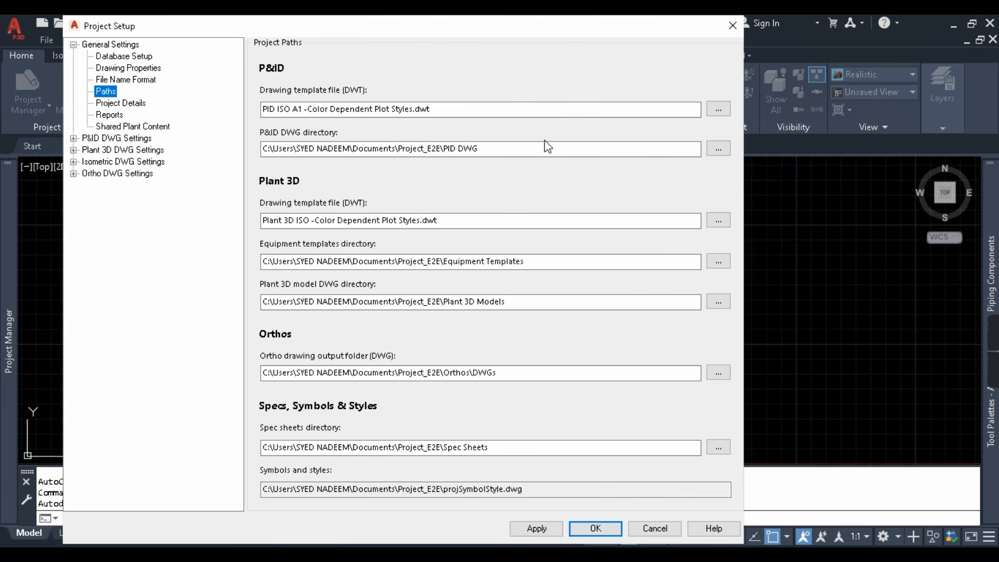
Inspect the P&ID DWG directory path and its folder selection, and leave the Project Setup without saving changes
click(578, 151)
drag(579, 150, 271, 151)
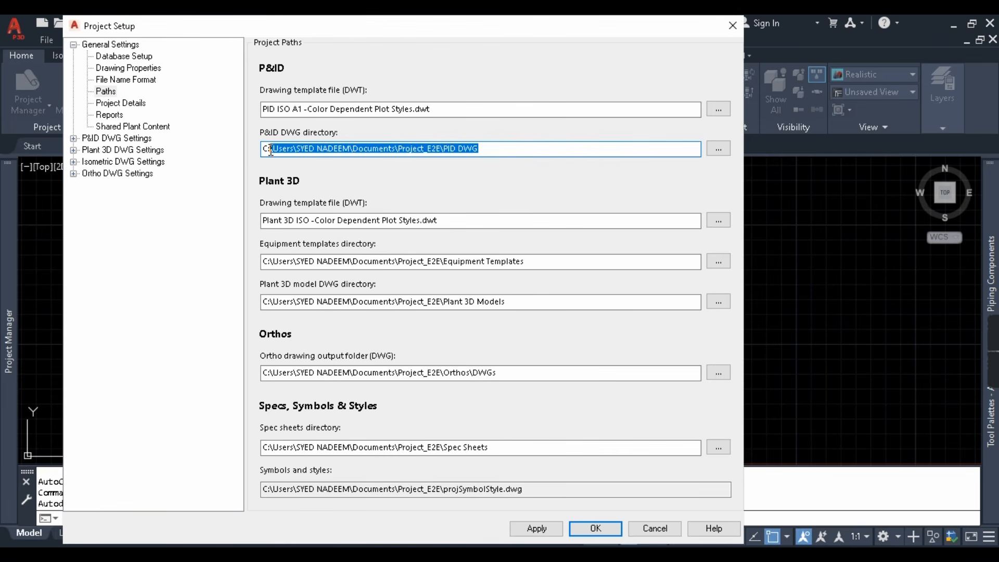
click(717, 149)
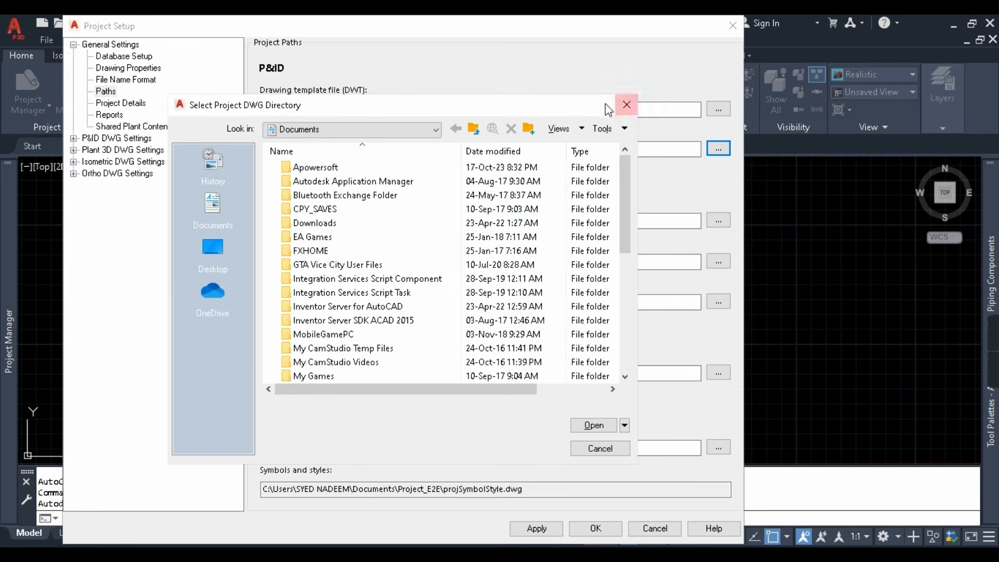
click(632, 105)
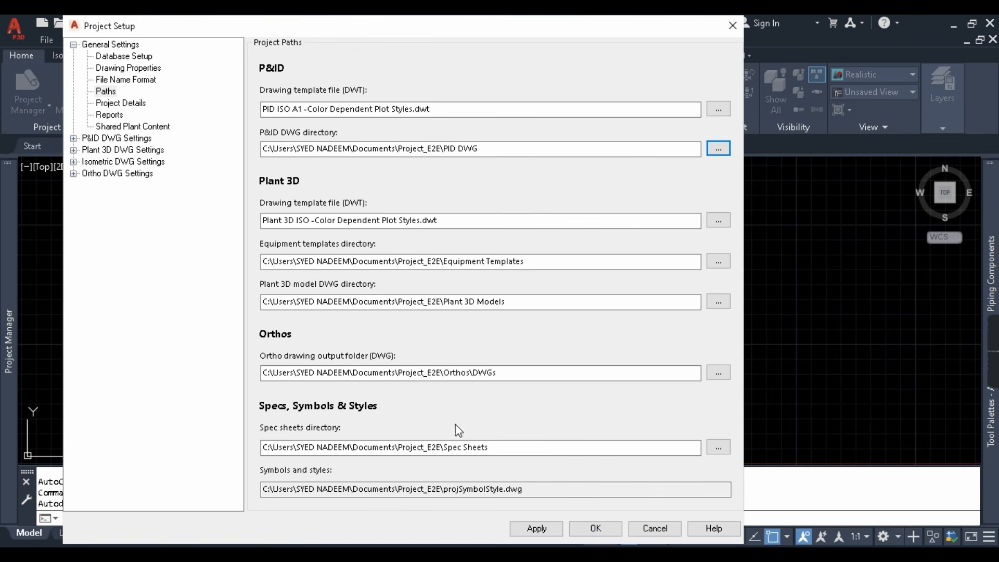
click(656, 528)
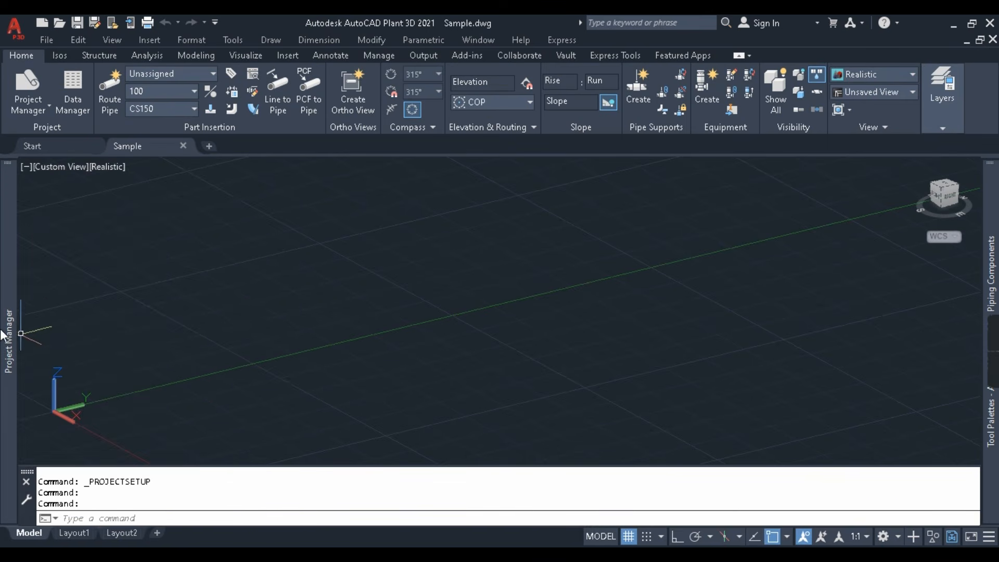
mouse_move(13, 251)
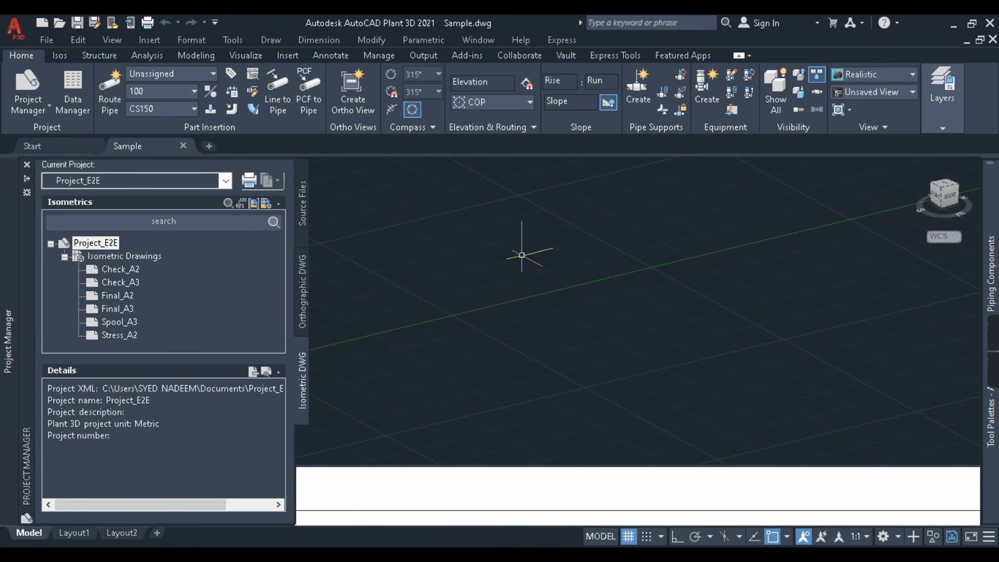
click(43, 108)
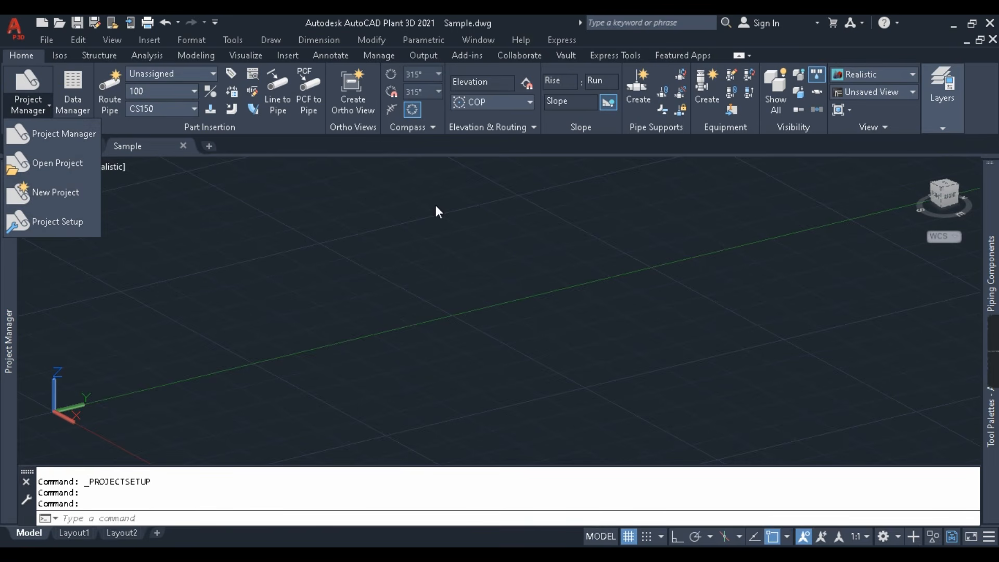
click(555, 414)
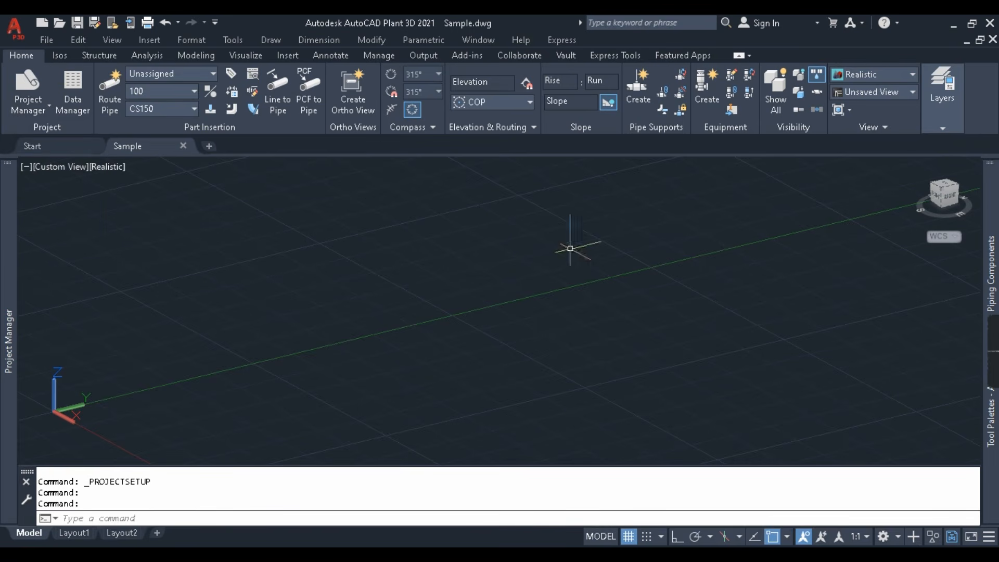